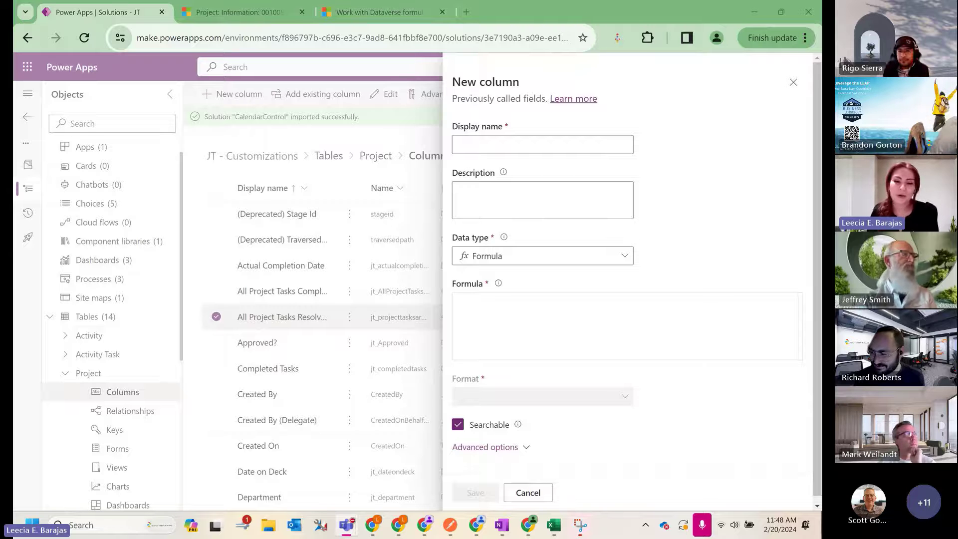
Switch the new column's data type to Text, then back to Formula
{"action": "left_click", "coordinate": [624, 257]}
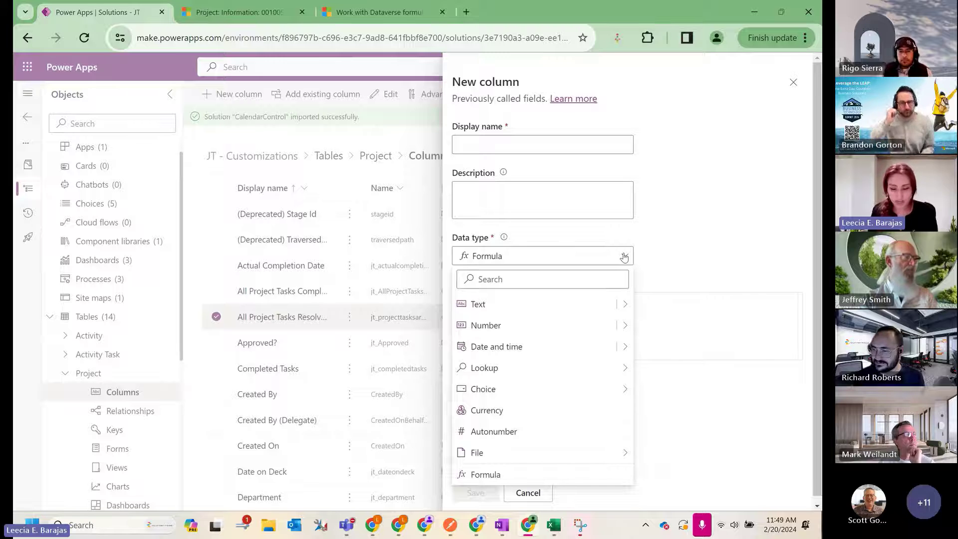
{"action": "left_click", "coordinate": [551, 305]}
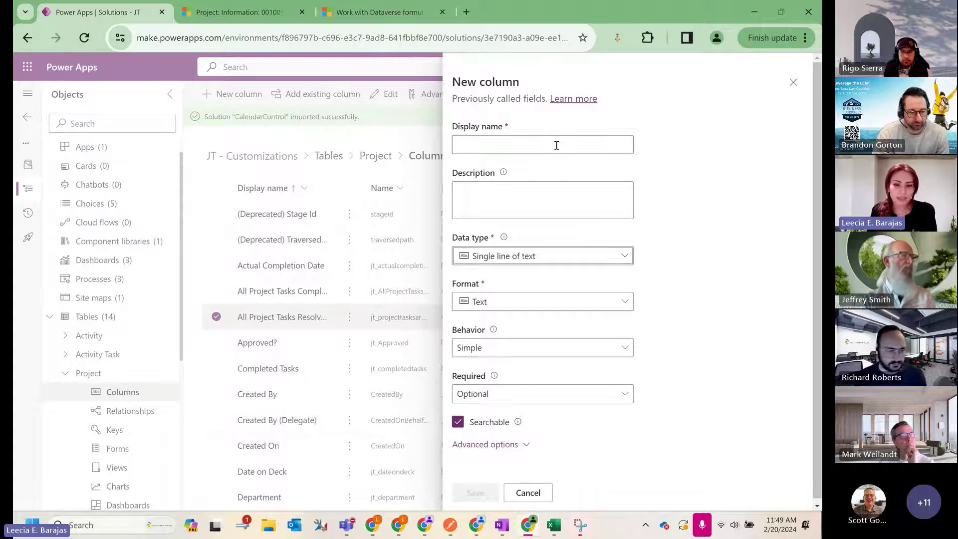
{"action": "left_click", "coordinate": [530, 254]}
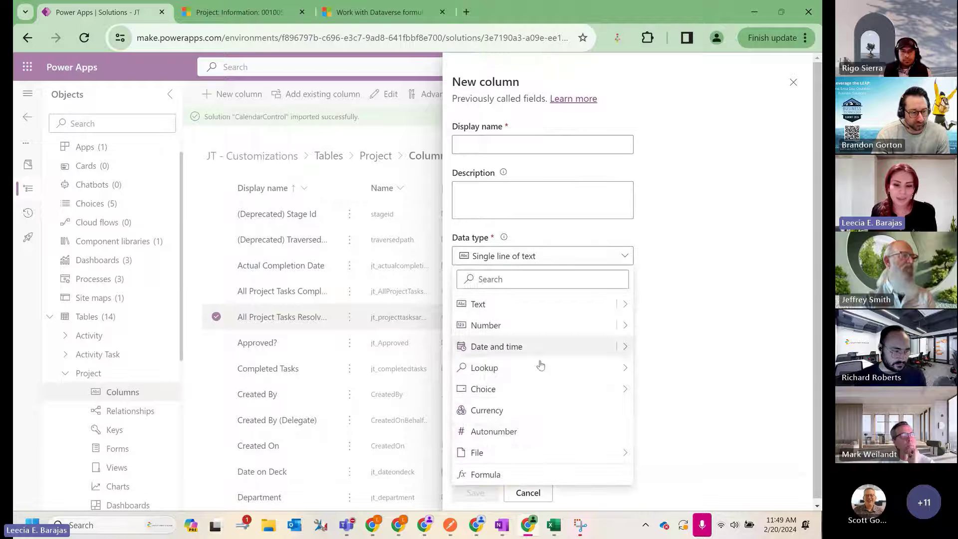
{"action": "left_click", "coordinate": [488, 473]}
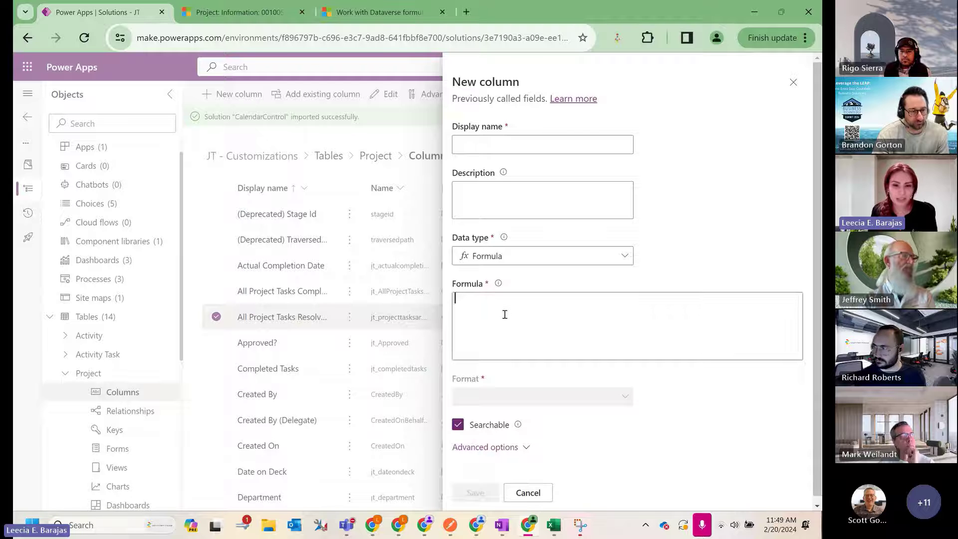
On Test Project 1, check Project Tasks % Complete and the Execution stage's All Project Tasks Resolved? field
{"action": "left_click", "coordinate": [267, 13]}
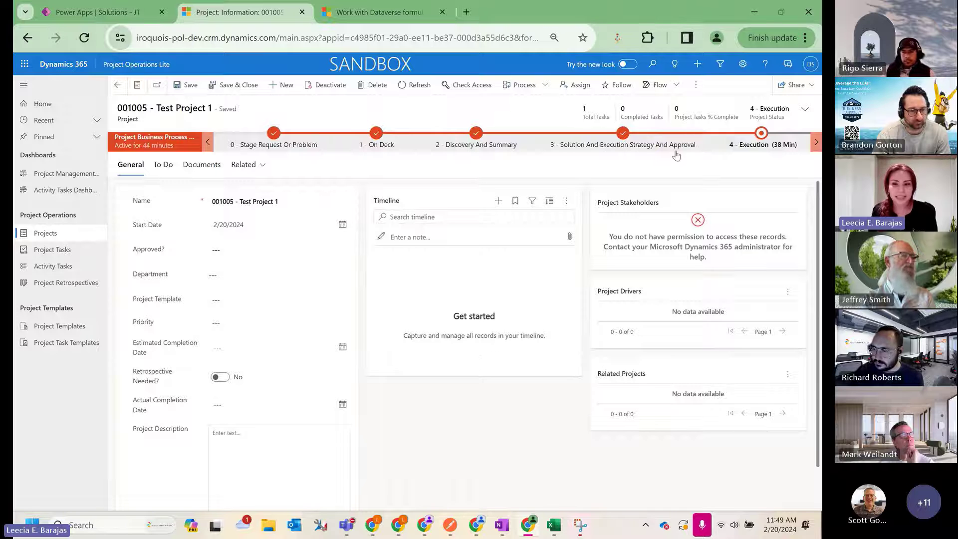
{"action": "left_click_drag", "start_coordinate": [739, 120], "coordinate": [673, 113]}
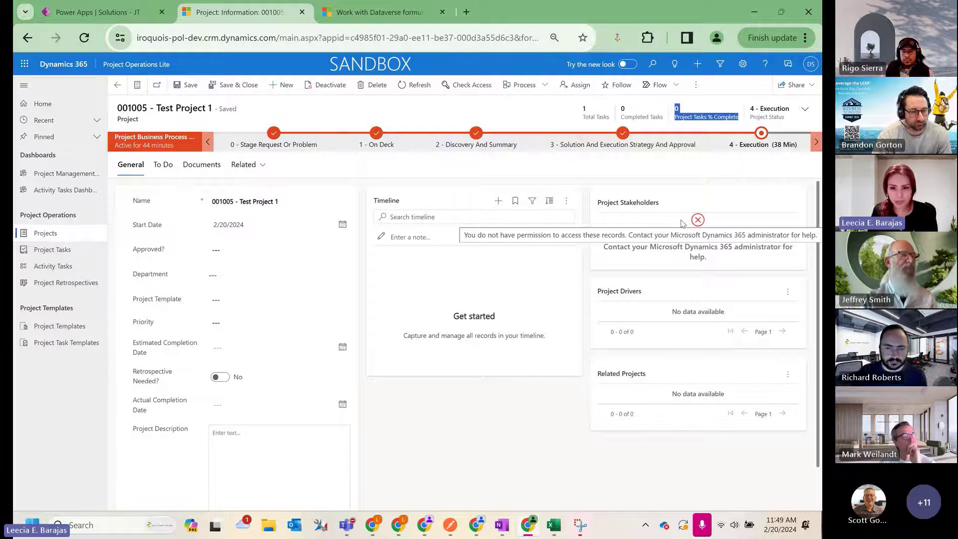
{"action": "left_click", "coordinate": [761, 133]}
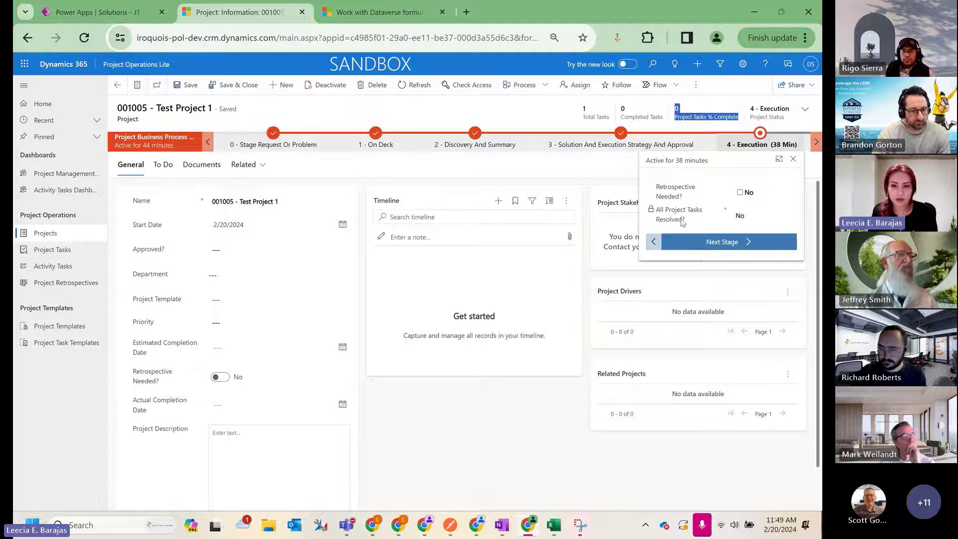
{"action": "left_click_drag", "start_coordinate": [683, 223], "coordinate": [657, 214]}
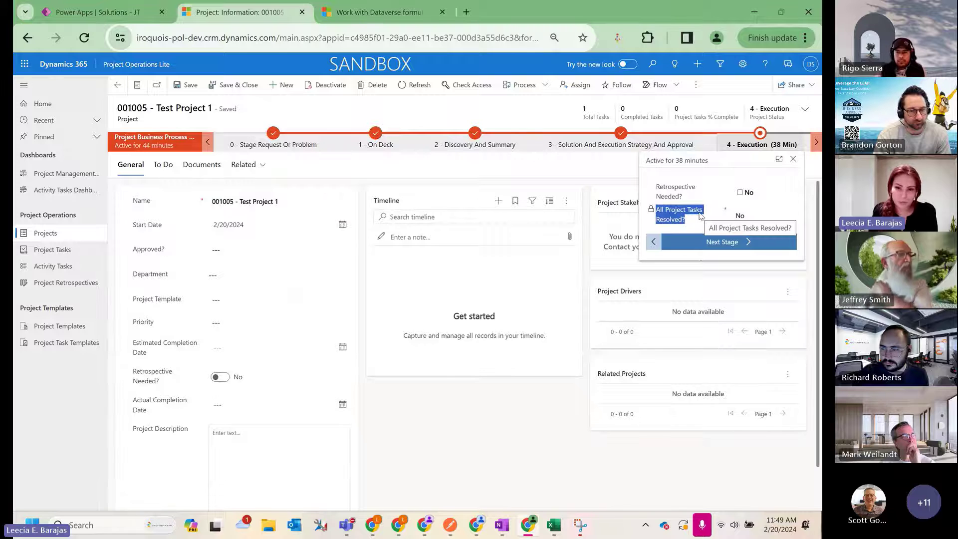
Discard the unfinished new column and open the All Project Tasks Resolved? column for editing
{"action": "left_click", "coordinate": [131, 11]}
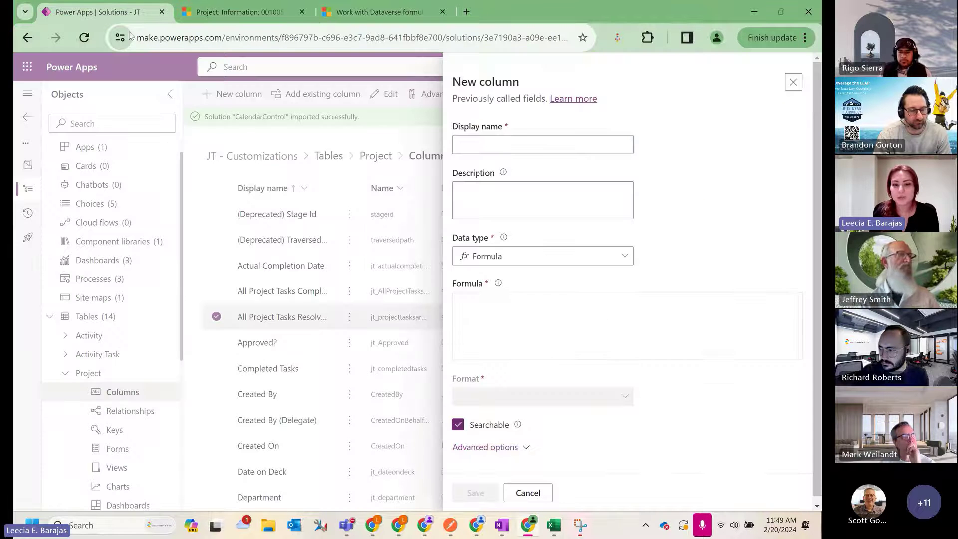
{"action": "left_click", "coordinate": [793, 84]}
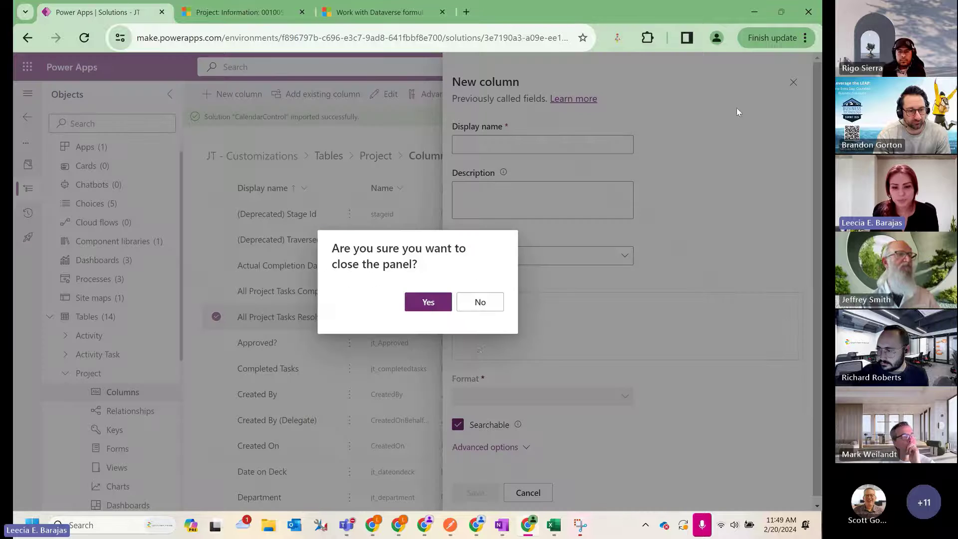
{"action": "left_click", "coordinate": [426, 302]}
{"action": "left_click", "coordinate": [216, 317]}
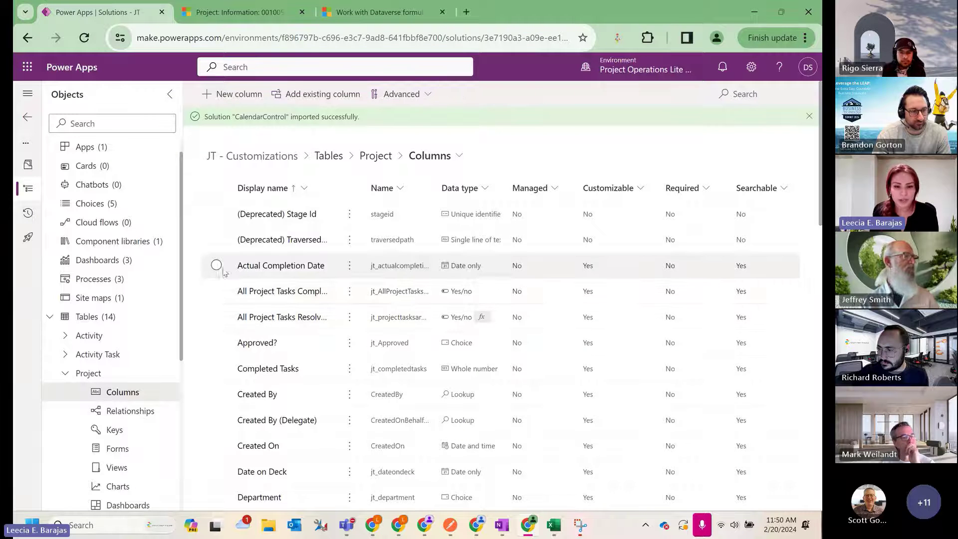
{"action": "left_click", "coordinate": [272, 317]}
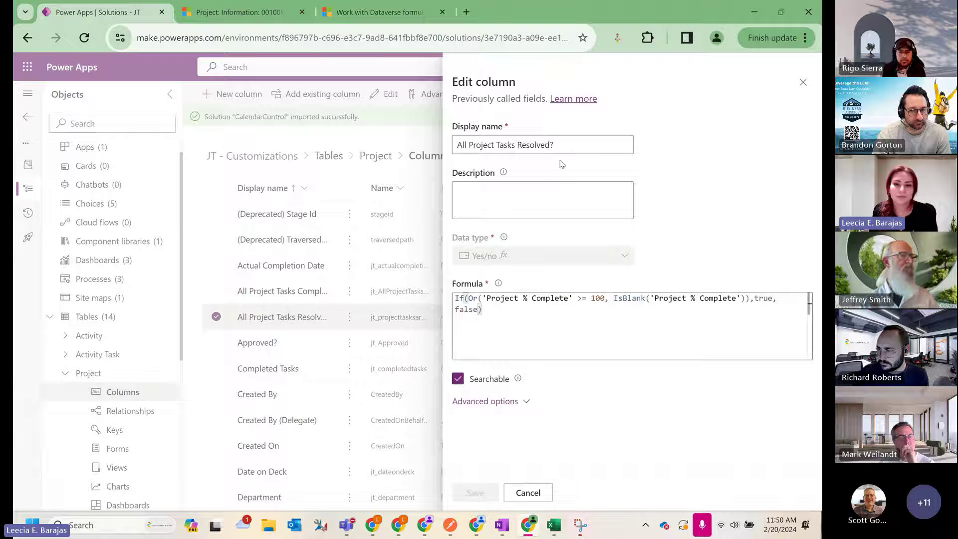
Walk through the formula: If(Or('Project % Complete' >= 100, IsBlank('Project % Complete')), true, false)
{"action": "left_click_drag", "start_coordinate": [566, 144], "coordinate": [441, 153]}
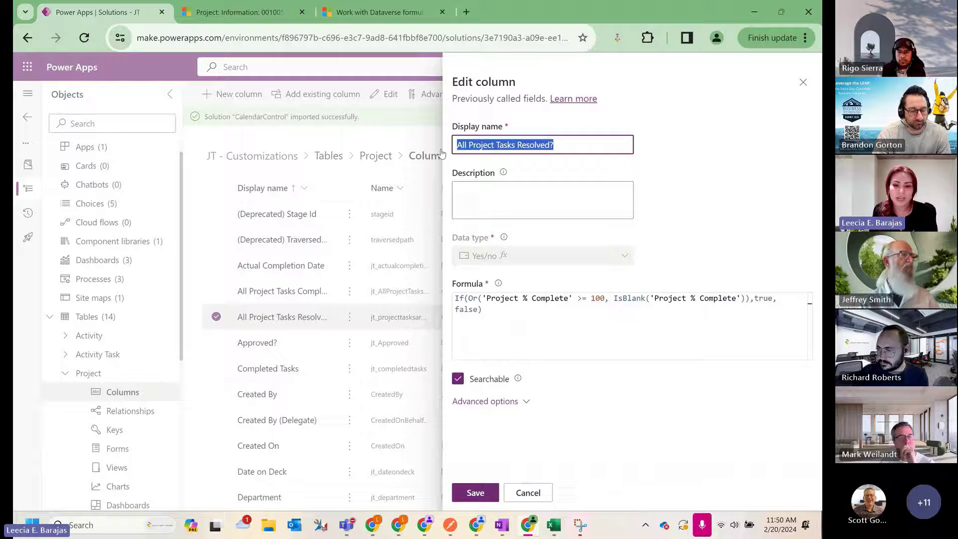
{"action": "left_click", "coordinate": [504, 321]}
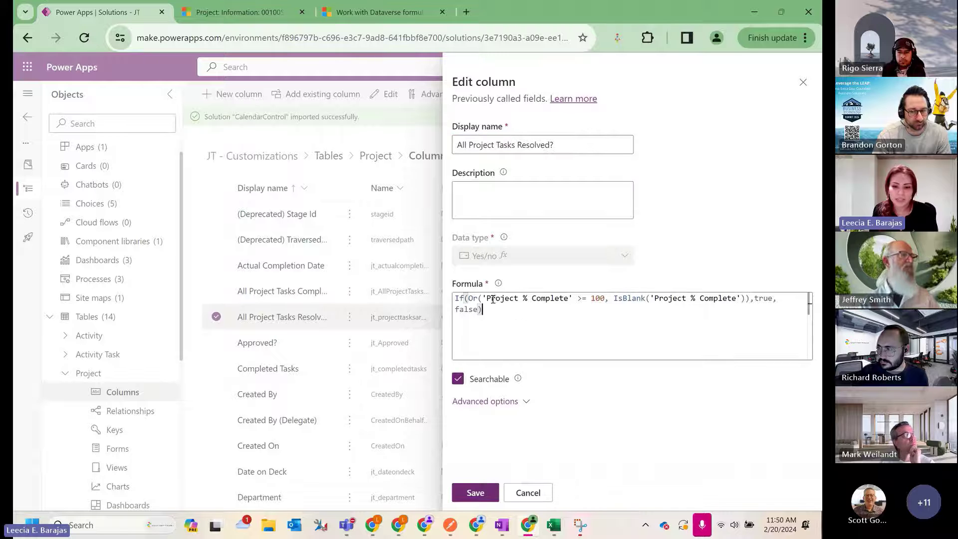
{"action": "left_click_drag", "start_coordinate": [487, 298], "coordinate": [453, 299]}
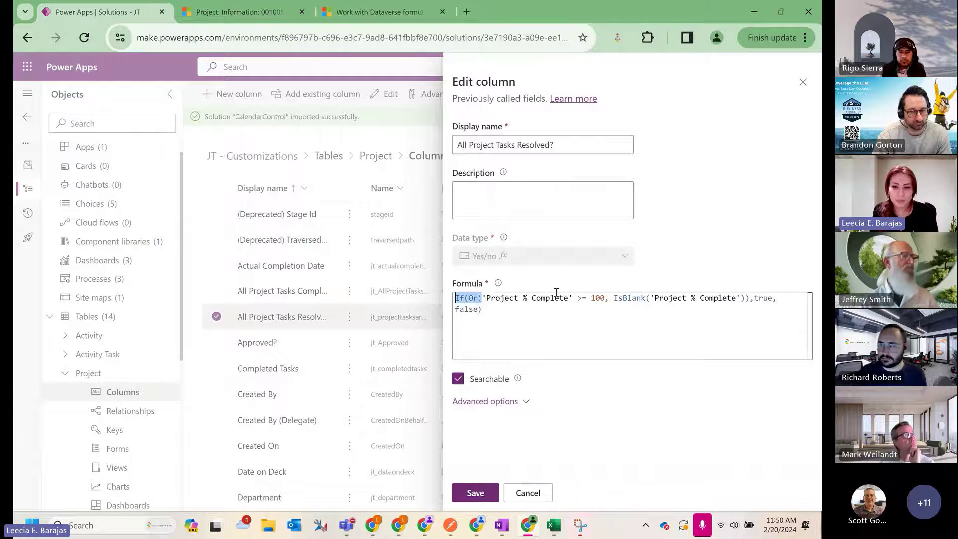
{"action": "left_click_drag", "start_coordinate": [569, 292], "coordinate": [602, 298]}
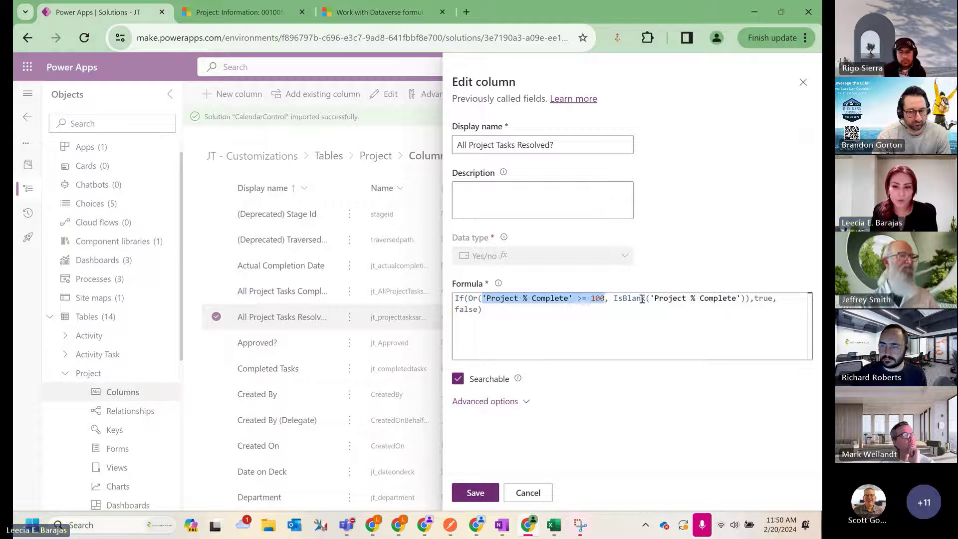
{"action": "left_click", "coordinate": [618, 298]}
{"action": "left_click_drag", "start_coordinate": [750, 298], "coordinate": [619, 298]}
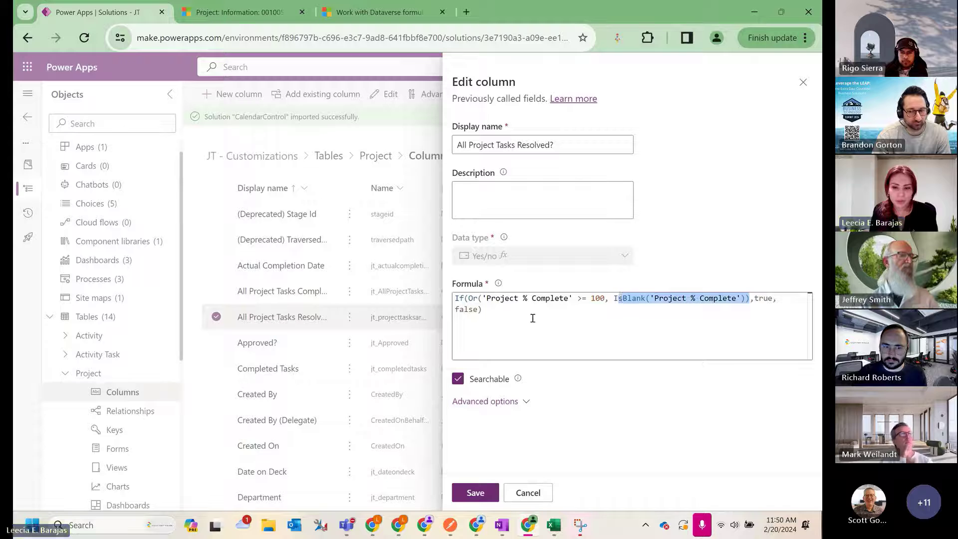
{"action": "left_click", "coordinate": [762, 298]}
{"action": "double_click", "coordinate": [763, 297]}
{"action": "left_click", "coordinate": [466, 309]}
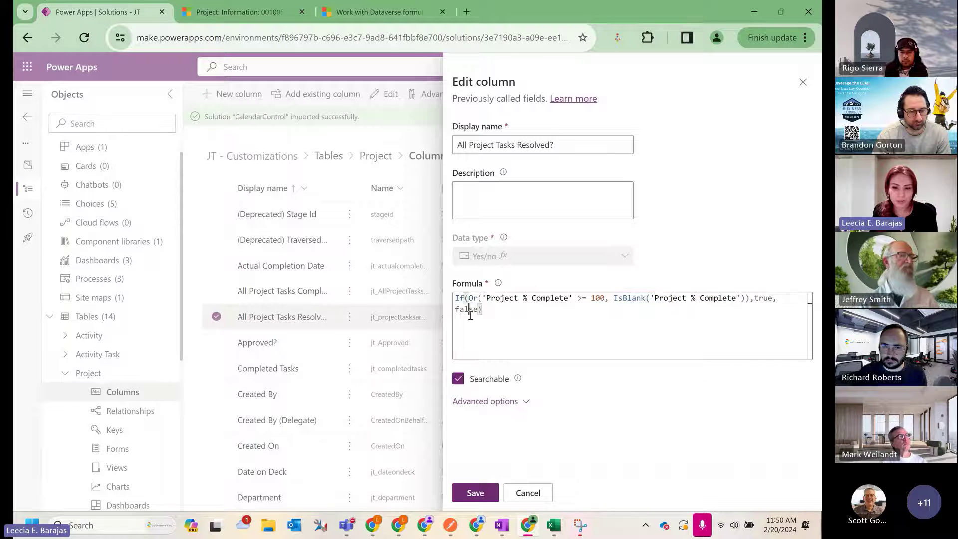
Review Test Project 1's to-do tasks, 0% complete figure and Execution stage fields
{"action": "left_click", "coordinate": [240, 12]}
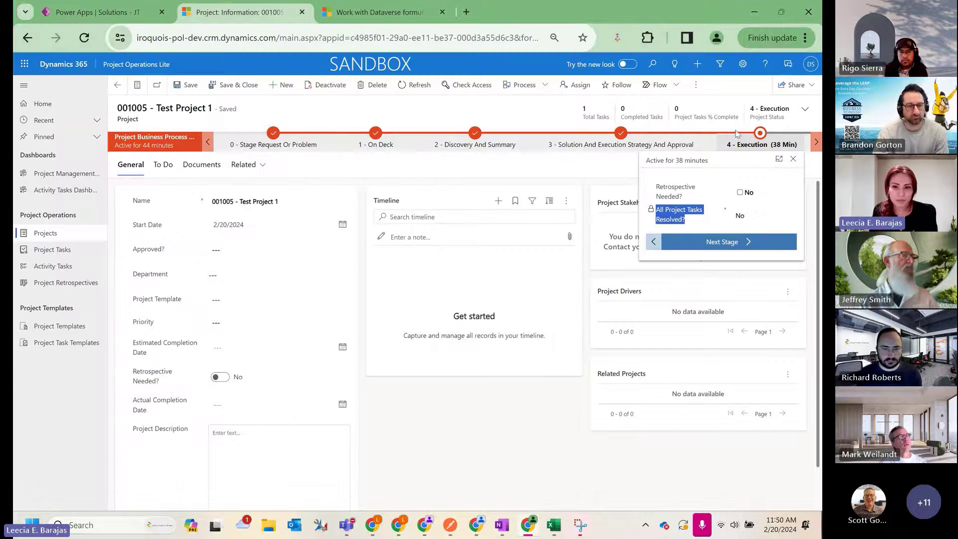
{"action": "left_click", "coordinate": [792, 159]}
{"action": "left_click", "coordinate": [164, 164]}
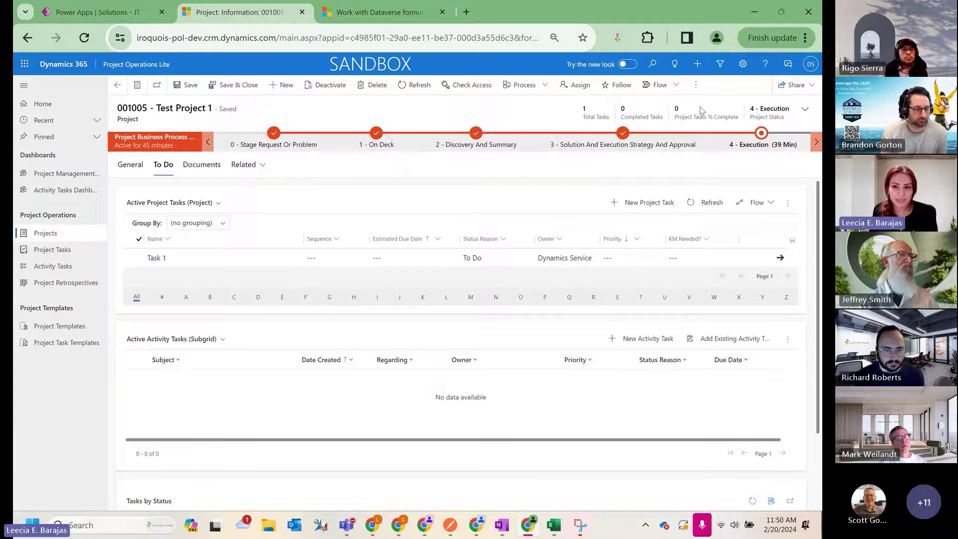
{"action": "left_click_drag", "start_coordinate": [735, 114], "coordinate": [680, 109]}
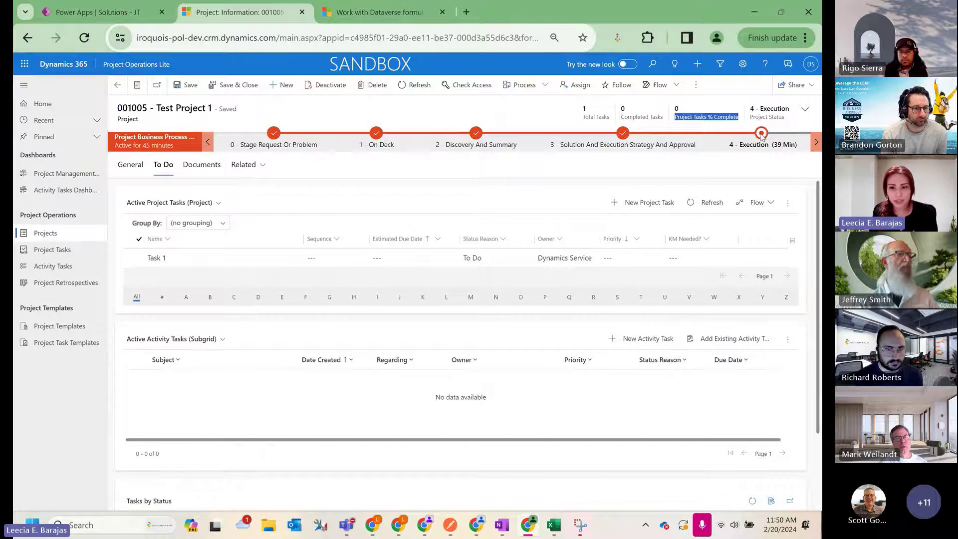
{"action": "left_click", "coordinate": [754, 146]}
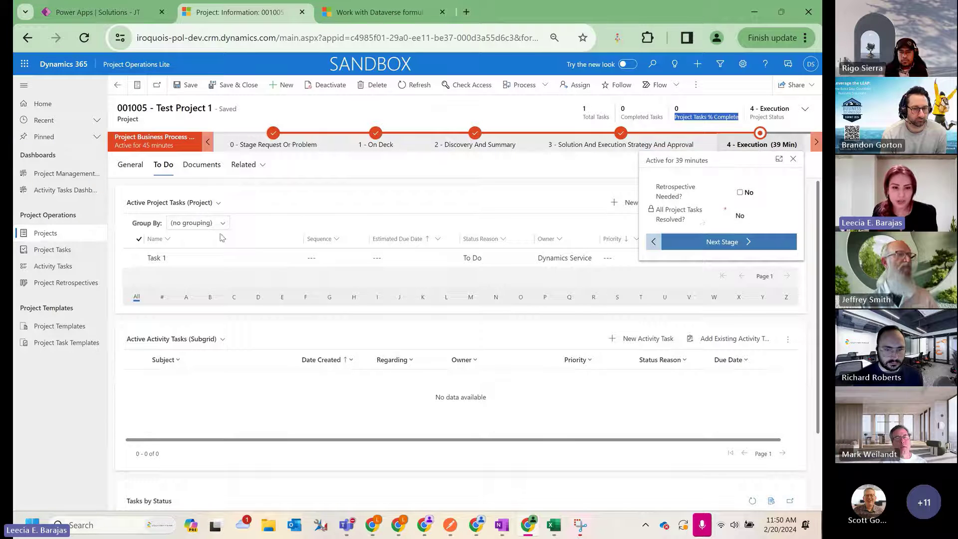
{"action": "left_click", "coordinate": [352, 188]}
Mark Task 1 as complete and refresh the project record
{"action": "left_click", "coordinate": [140, 254]}
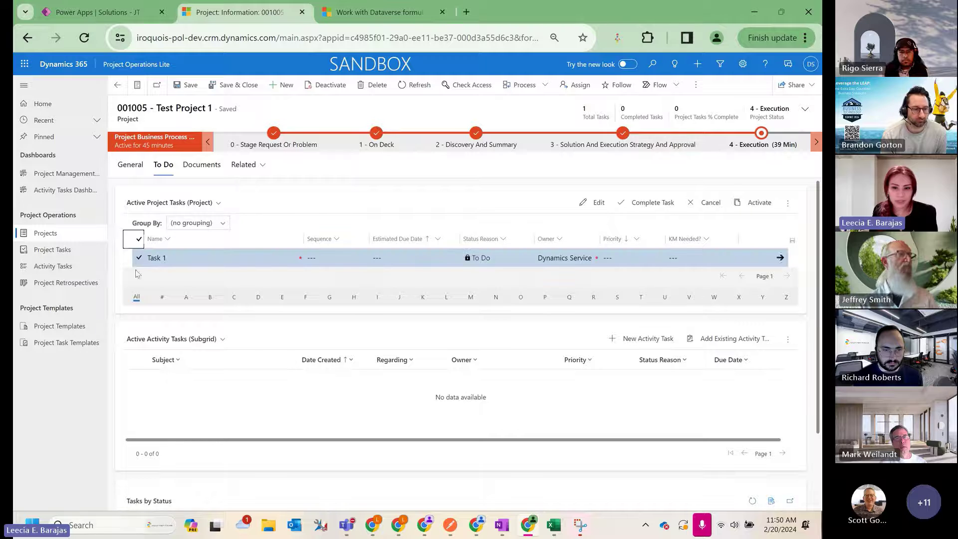
{"action": "left_click", "coordinate": [643, 204]}
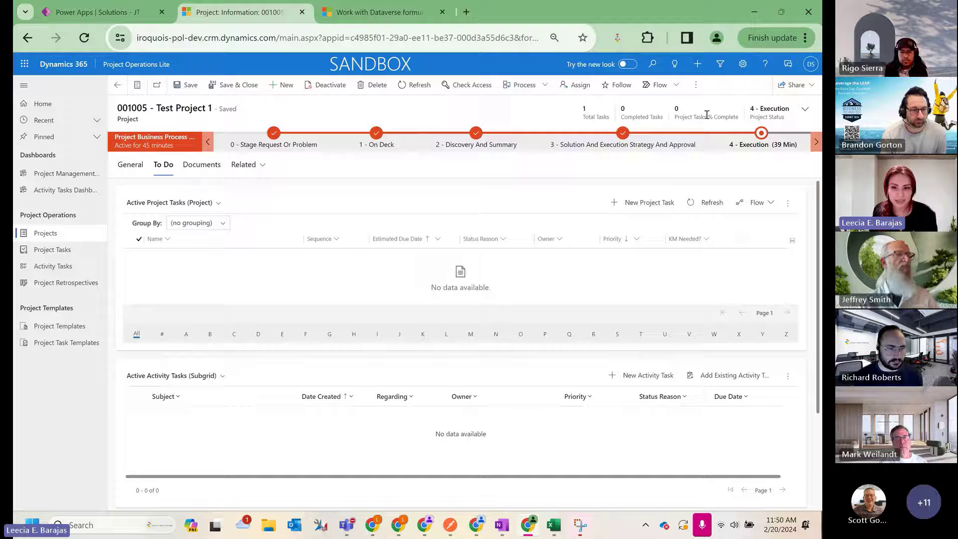
{"action": "left_click_drag", "start_coordinate": [736, 118], "coordinate": [667, 112]}
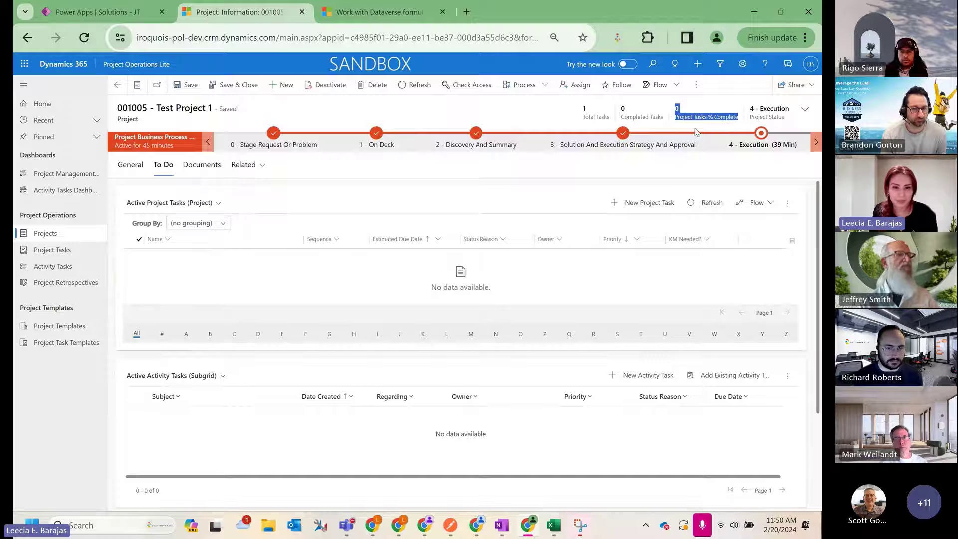
{"action": "left_click", "coordinate": [408, 86]}
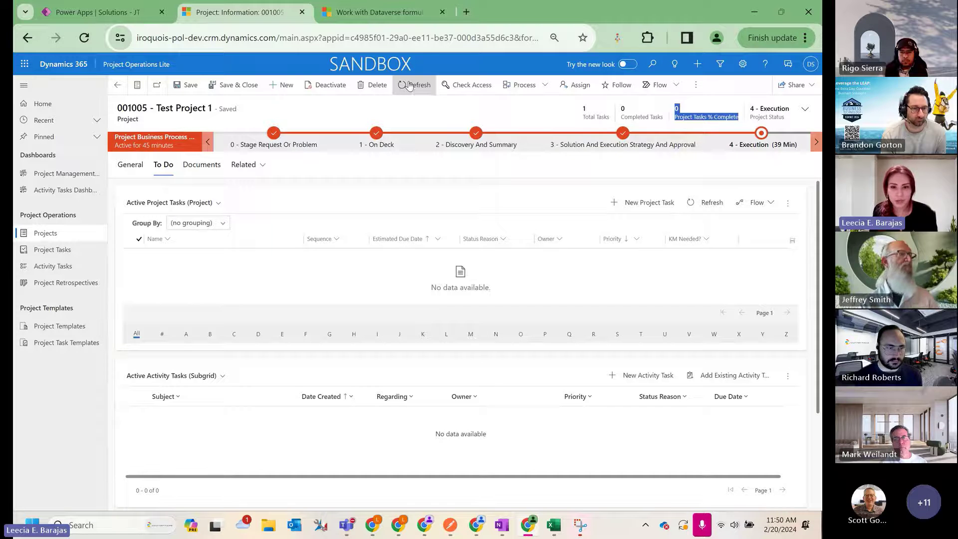
Refresh Test Project 1 to confirm 100% complete and All Project Tasks Resolved? reading Yes
{"action": "left_click", "coordinate": [410, 86]}
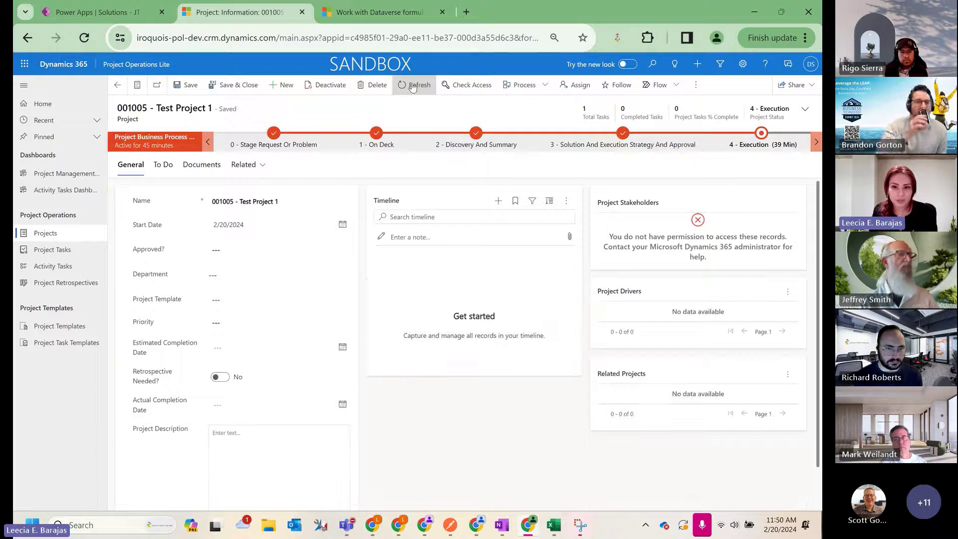
{"action": "left_click", "coordinate": [412, 87]}
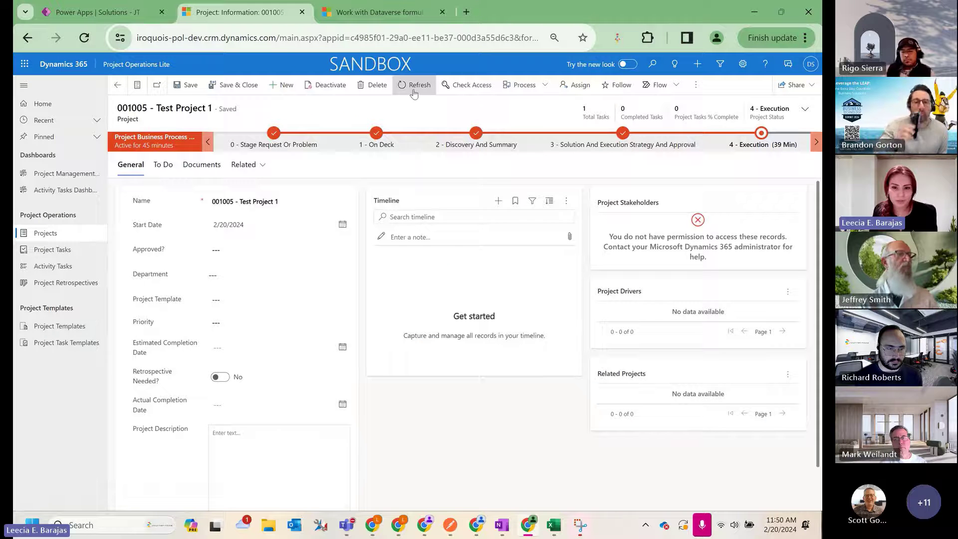
{"action": "left_click_drag", "start_coordinate": [687, 109], "coordinate": [675, 113]}
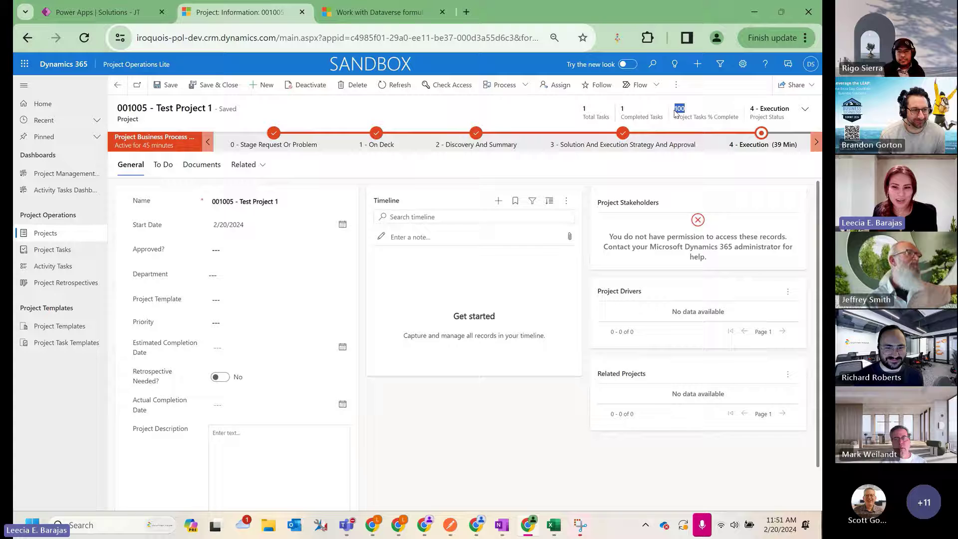
{"action": "left_click", "coordinate": [759, 133]}
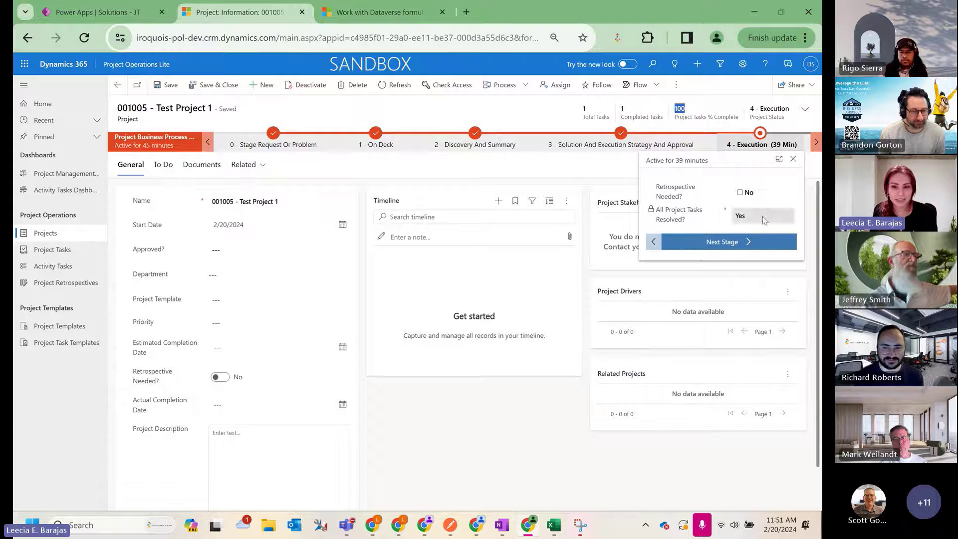
{"action": "left_click", "coordinate": [150, 14]}
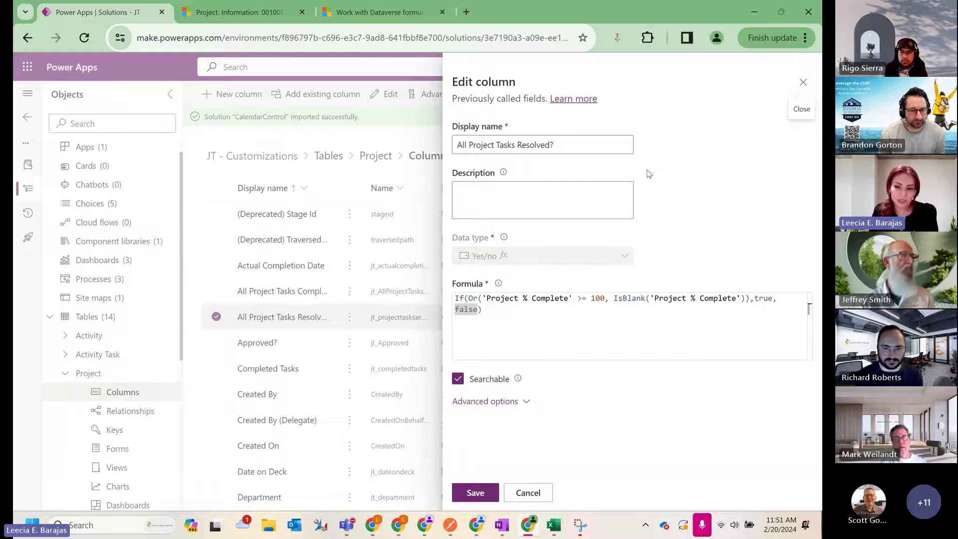
Close the All Project Tasks Resolved? edit panel without changing the formula
{"action": "left_click", "coordinate": [516, 315]}
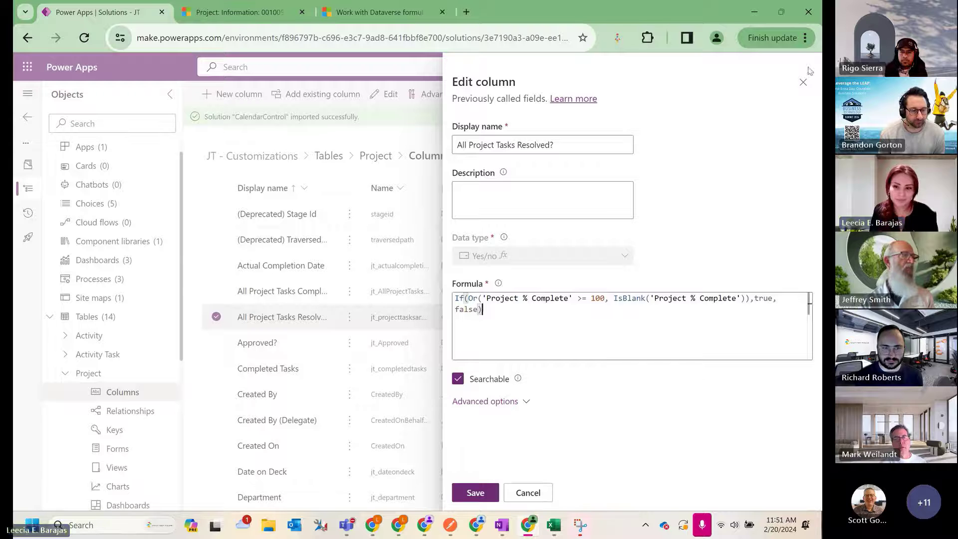
{"action": "left_click", "coordinate": [803, 83]}
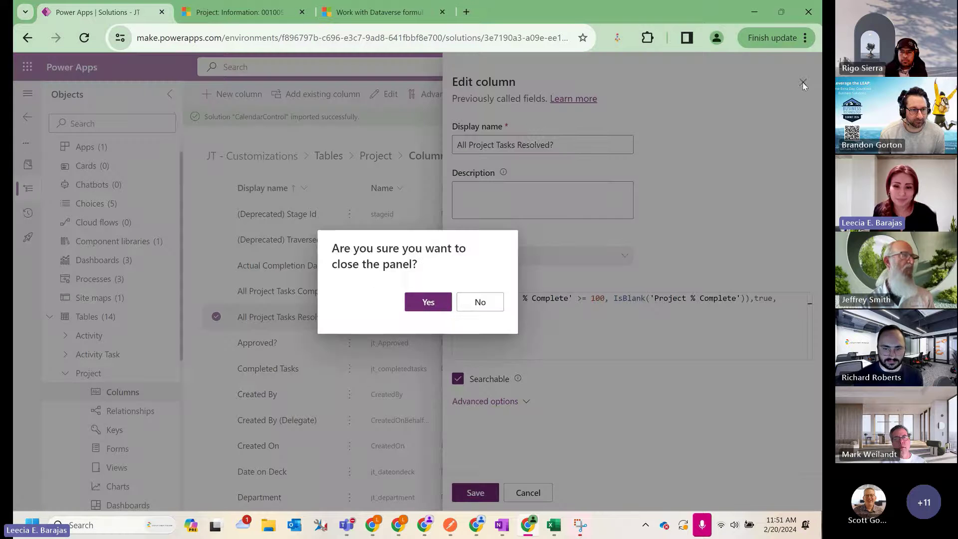